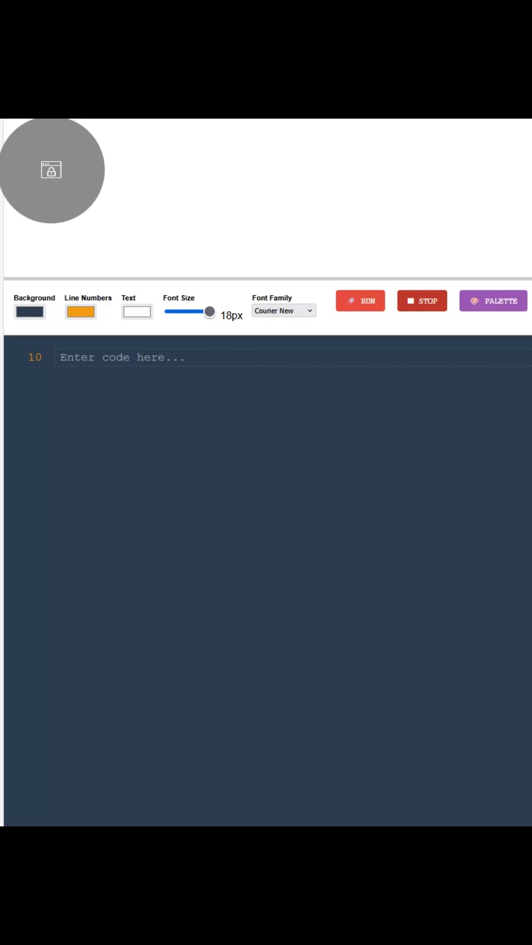
- Add lines box1.faces=true and box1.draw, then run to render the grey 2×2×2 cube
left_click(67, 357)
type("box1.size=(2,2,2)")
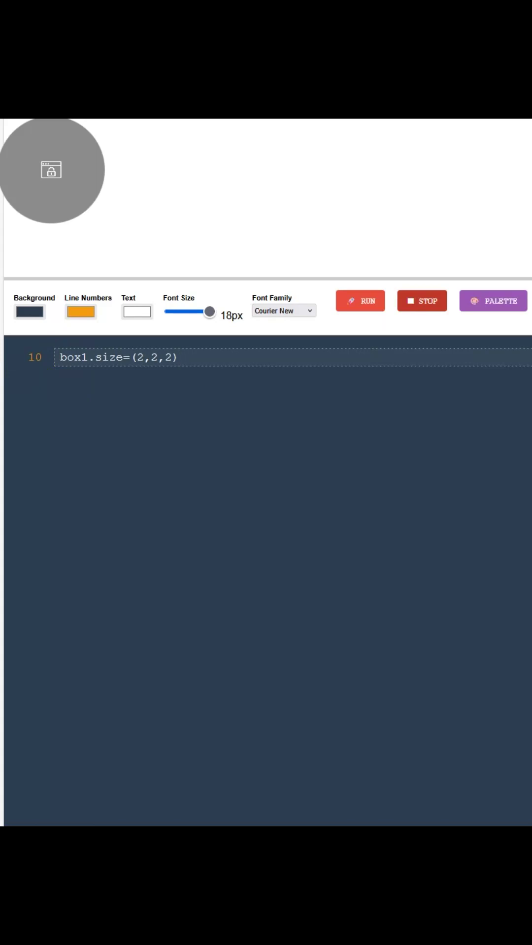
left_click(190, 357)
type("'")
key("Return")
type("box1.faces=true")
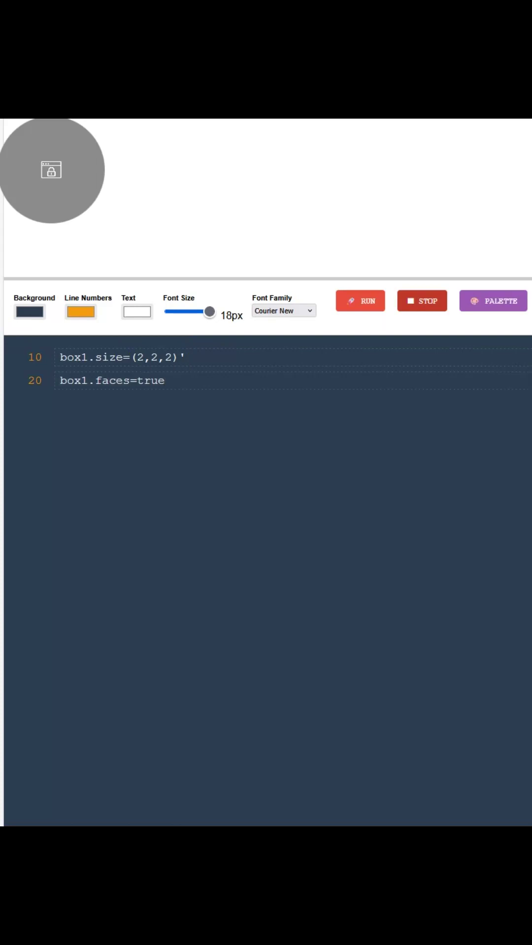
left_click(218, 381)
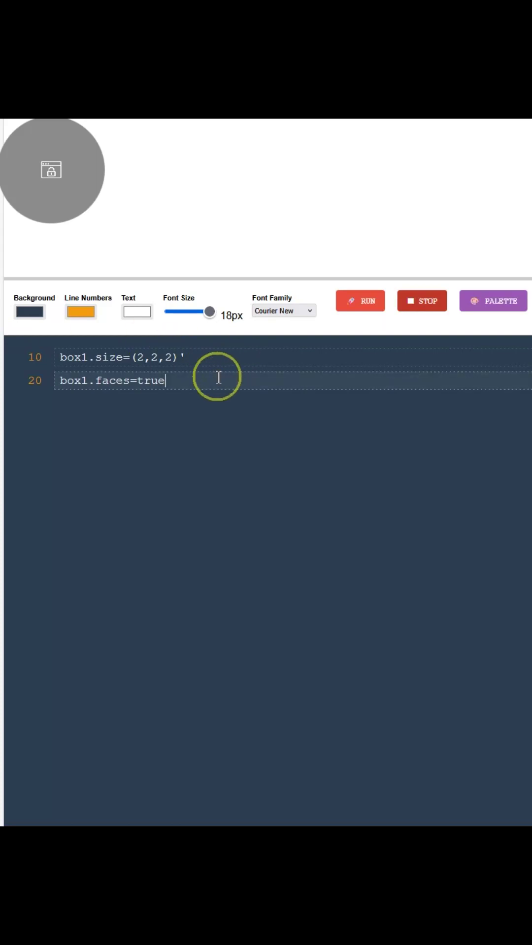
key("Return")
type("box1.draw")
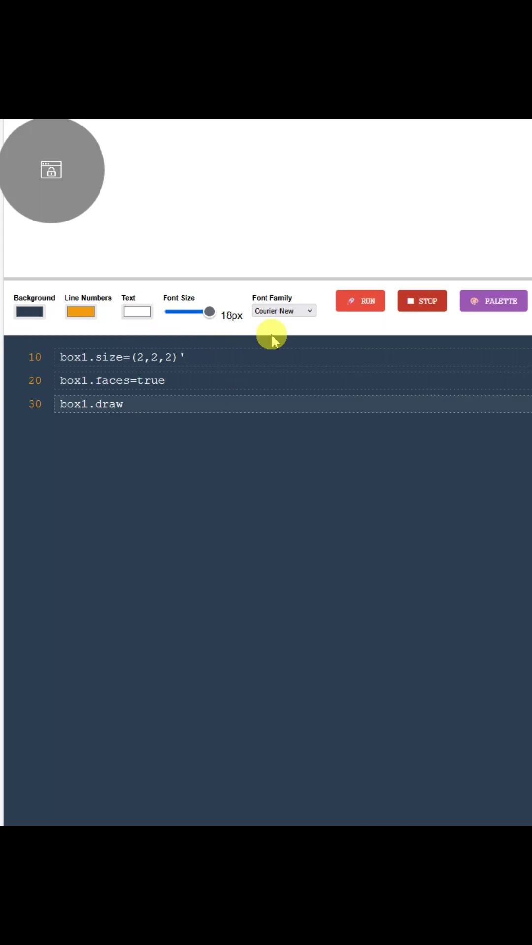
left_click(361, 300)
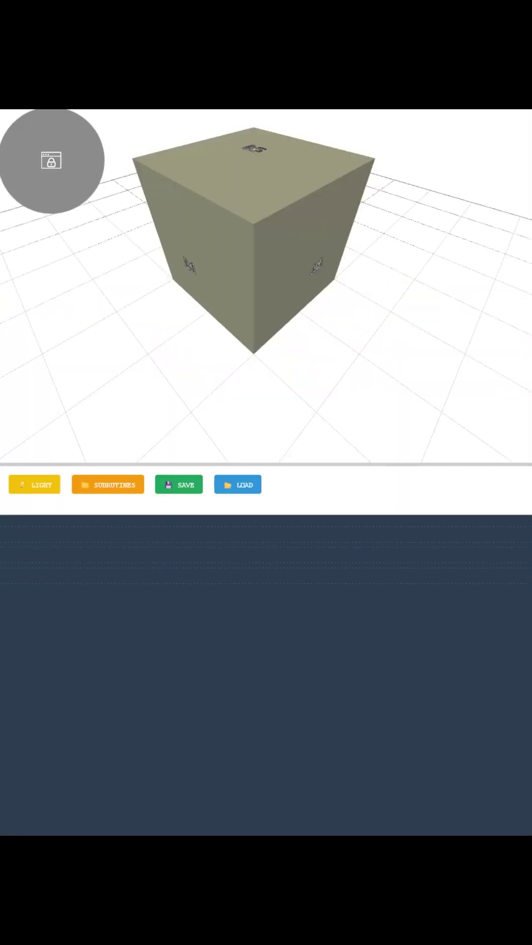
left_click_drag(369, 296, 221, 296)
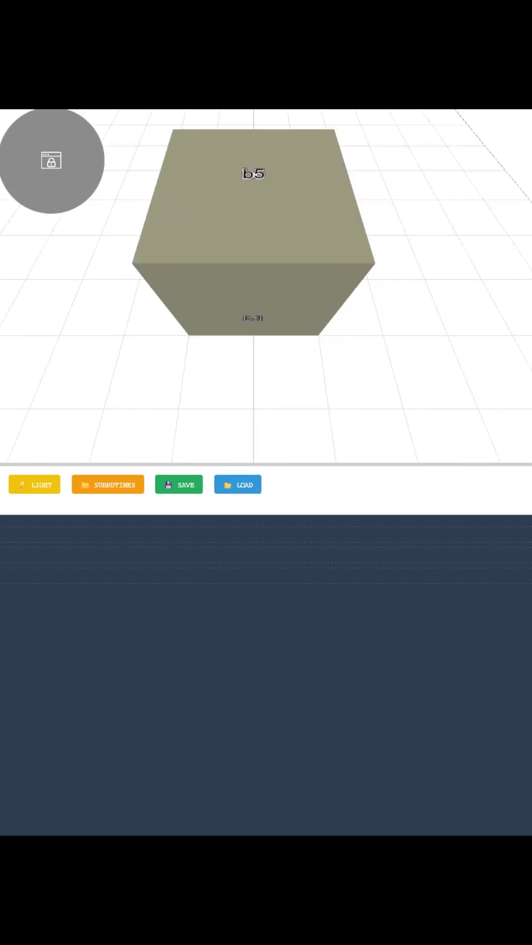
left_click_drag(266, 222, 265, 332)
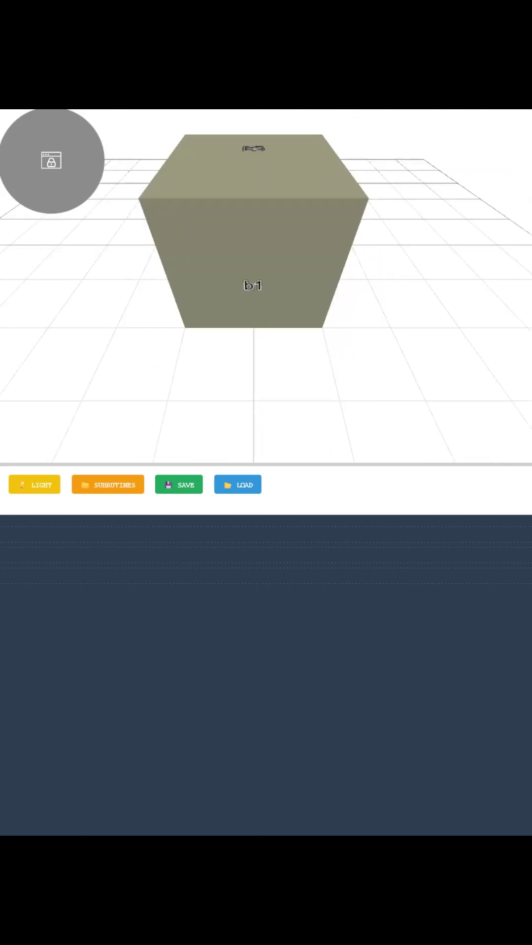
left_click_drag(370, 295, 148, 296)
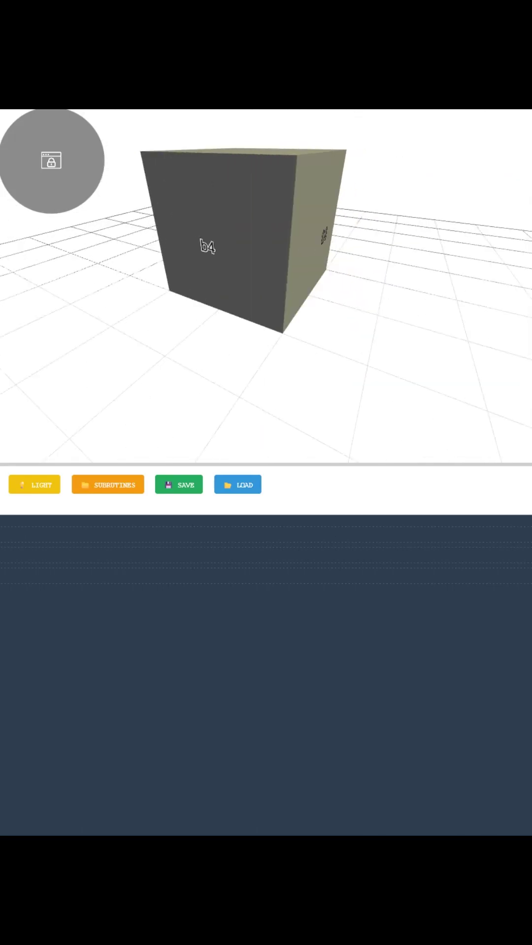
left_click_drag(369, 296, 149, 296)
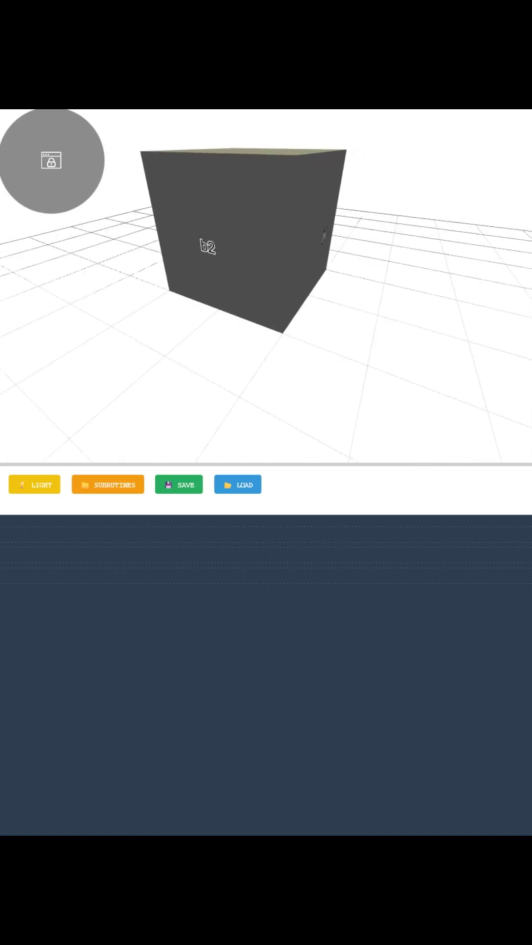
left_click_drag(369, 295, 148, 295)
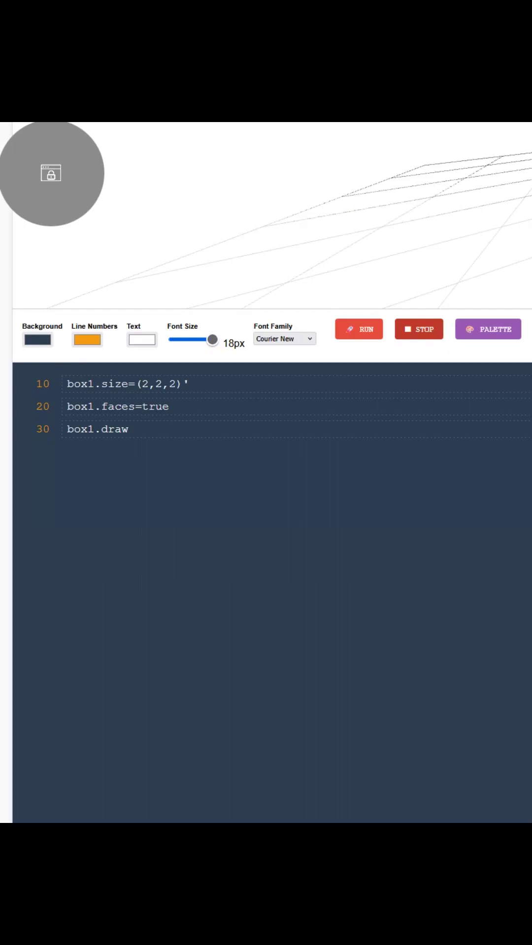
- Add colour lines giving faces b1–b4 red, blue, yellow and green
left_click(170, 429)
key("Return")
type("box1.b1.color=red")
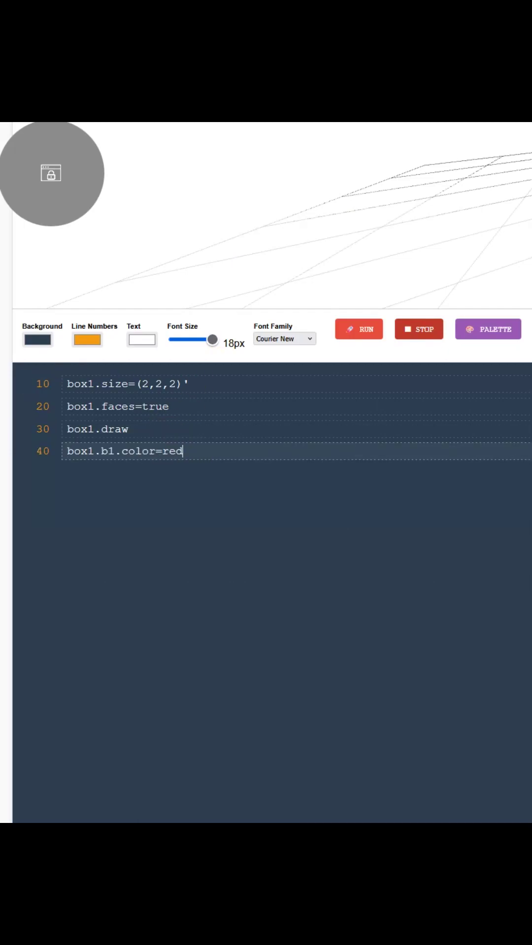
left_click(235, 448)
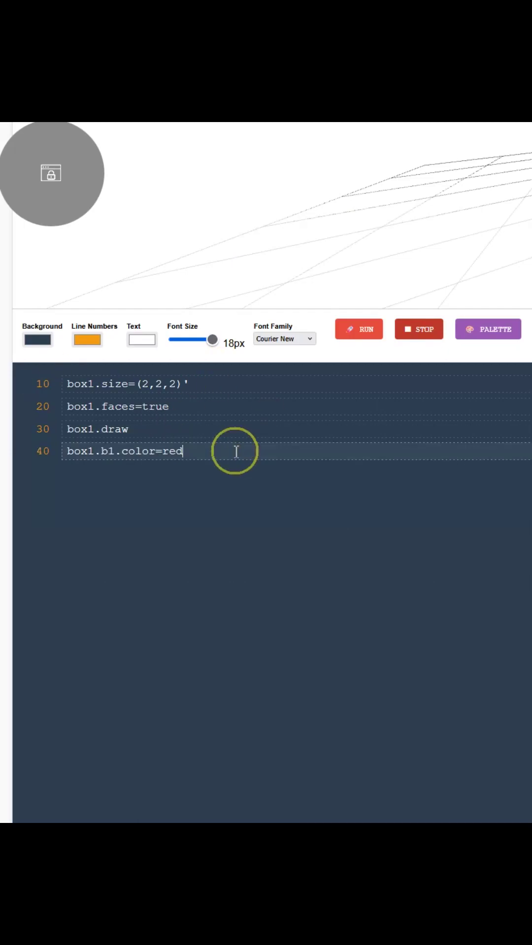
key("Return")
type("box1.b2.color=blue")
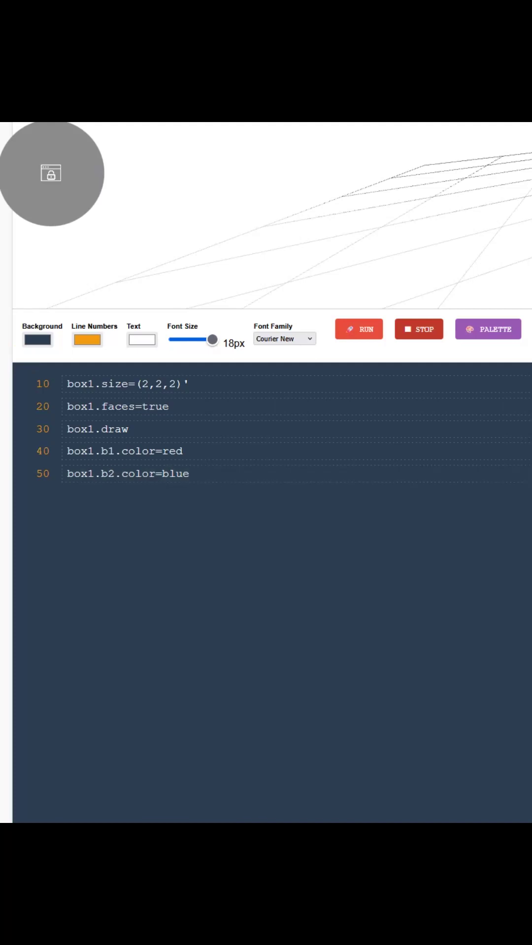
left_click(235, 465)
key("Return")
type("box1.b3.color=yellow")
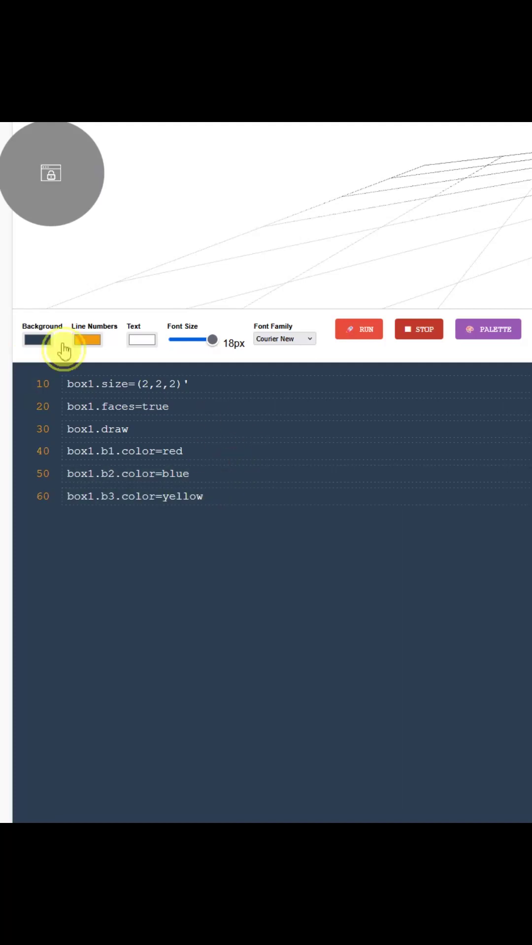
left_click(262, 499)
key("Return")
type("box1.b4.color=green")
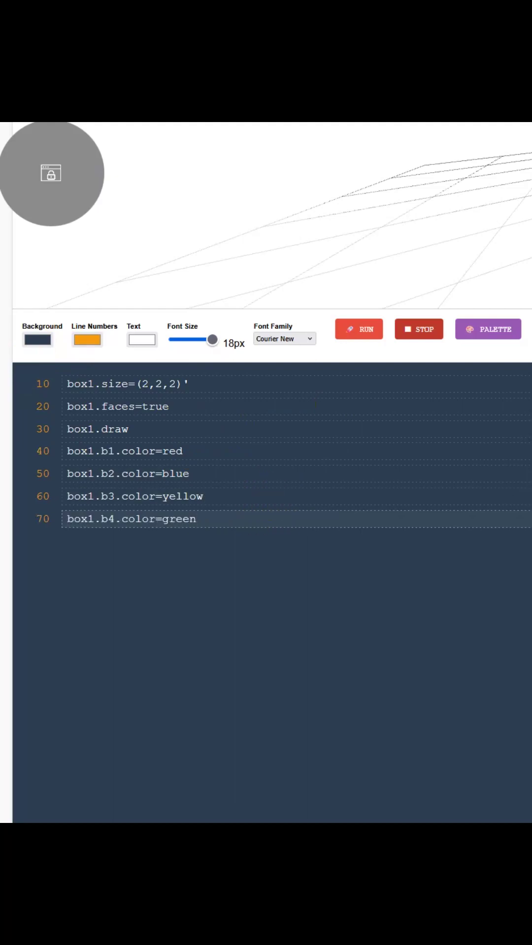
- Colour faces b5 and b6 black and purple, and add a box1.draw line
left_click(217, 517)
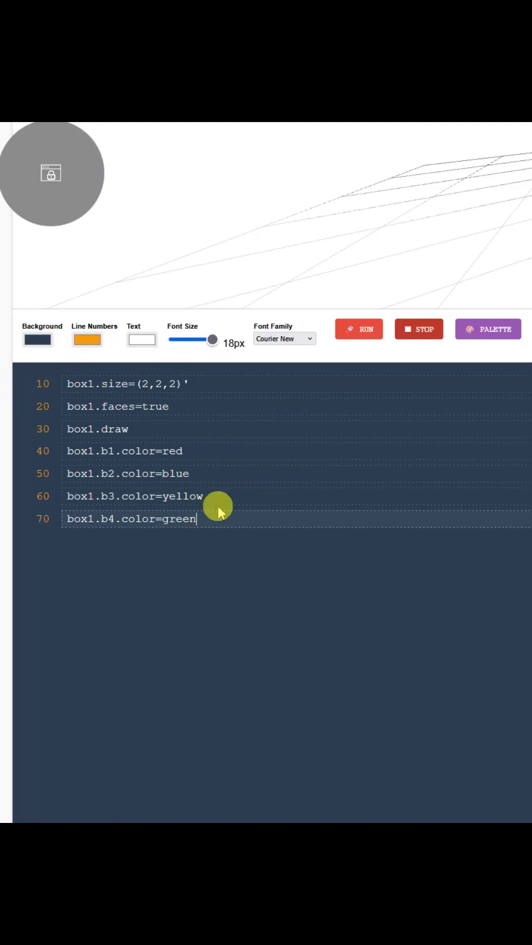
key("Return")
type("box1.b5.color=black")
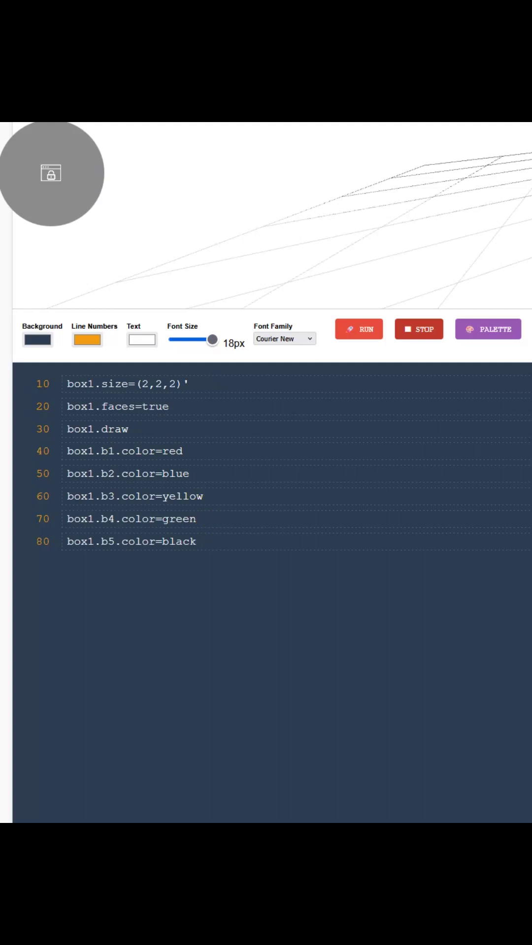
left_click(215, 541)
key("Return")
type("box1.b6.color=purple")
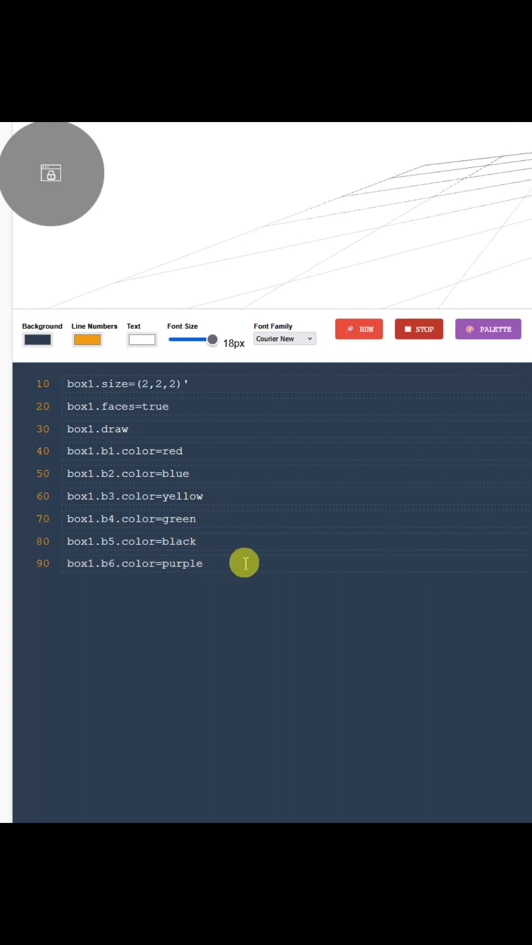
key("Return")
type("box1.draw")
- Run the program and orbit around the multicoloured cube
left_click(359, 328)
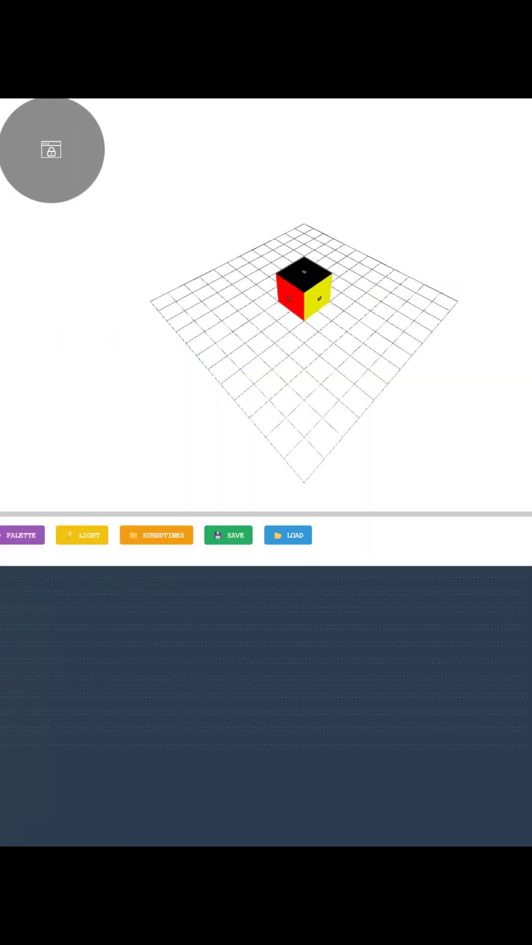
scroll(294, 361, "up", 6)
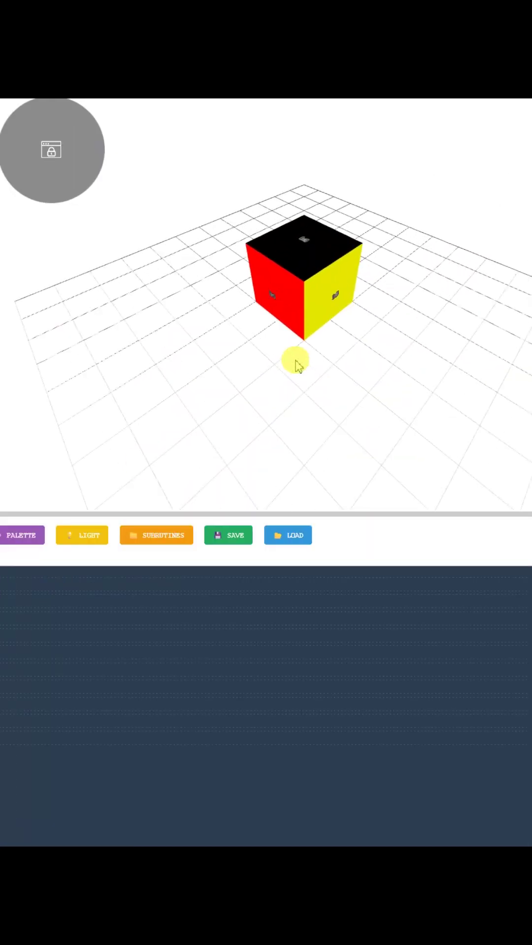
left_click_drag(294, 360, 295, 365)
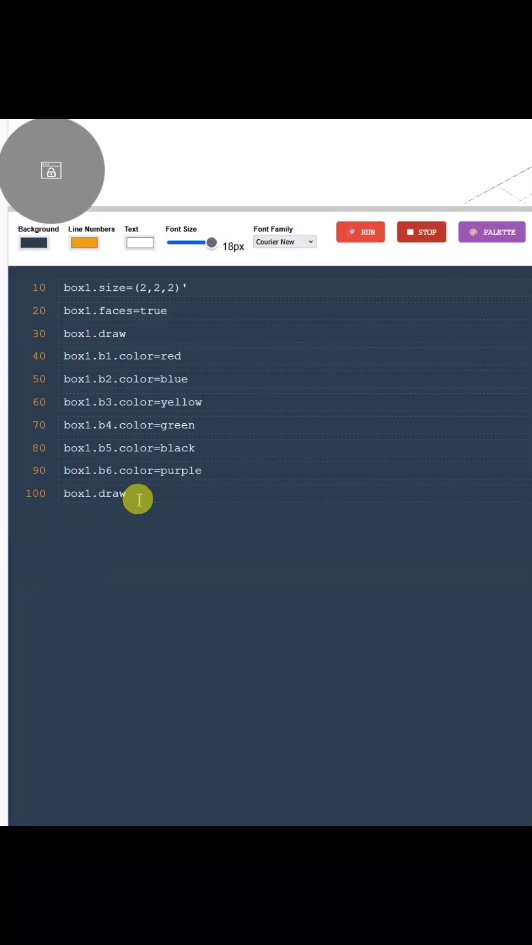
- Add box1.move=(0,1,0), a size animation with box1.animate.time=5, and box1.draw
left_click(137, 493)
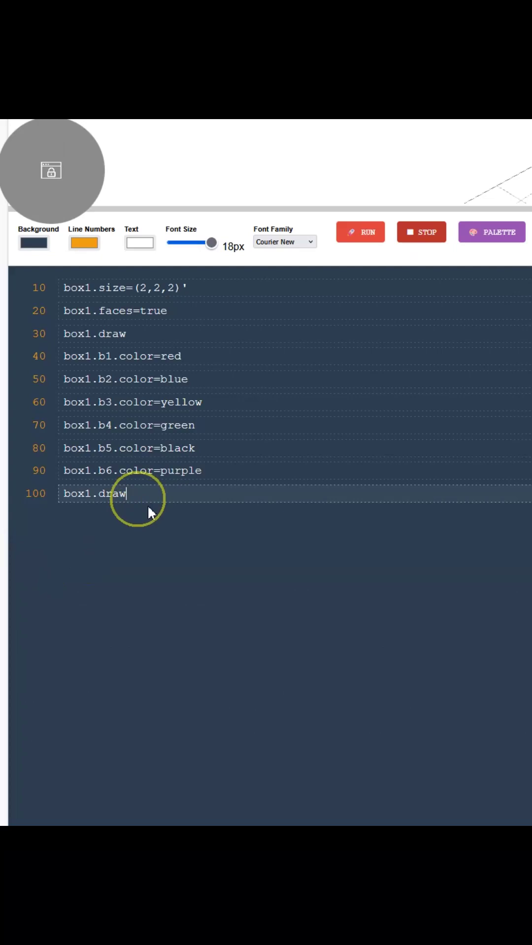
key("Return")
type("box1.move=(0,1,0)")
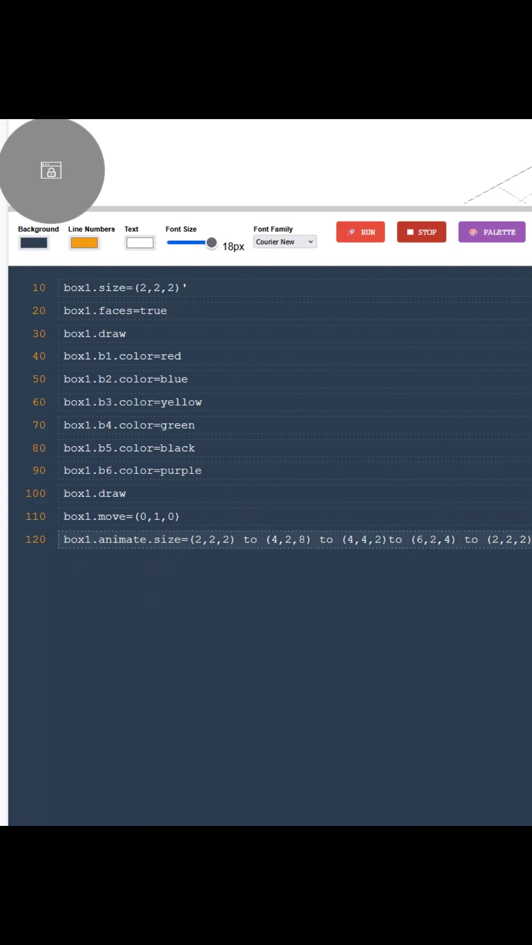
key("Return")
left_click(88, 562)
type("box1.animate.time=5")
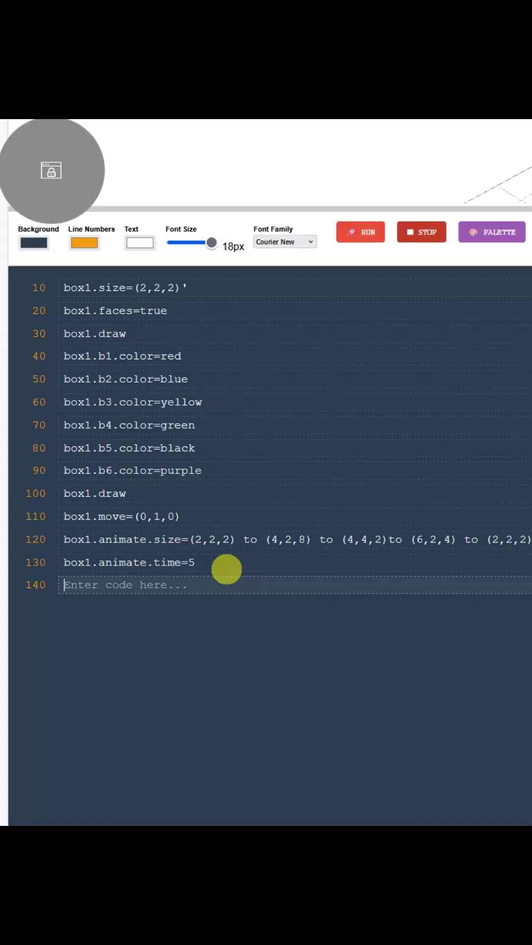
left_click(226, 569)
type("box1.draw")
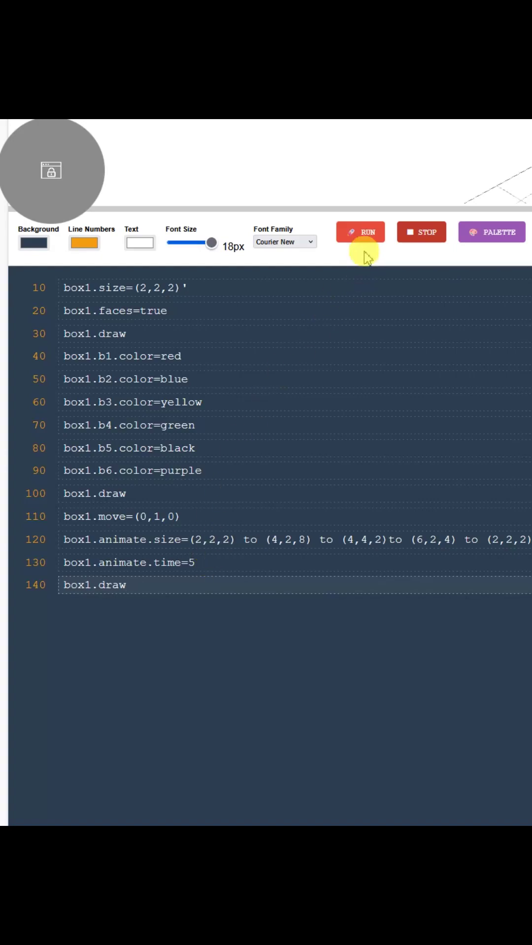
- Run the program to play the raised box's size animation
left_click(368, 232)
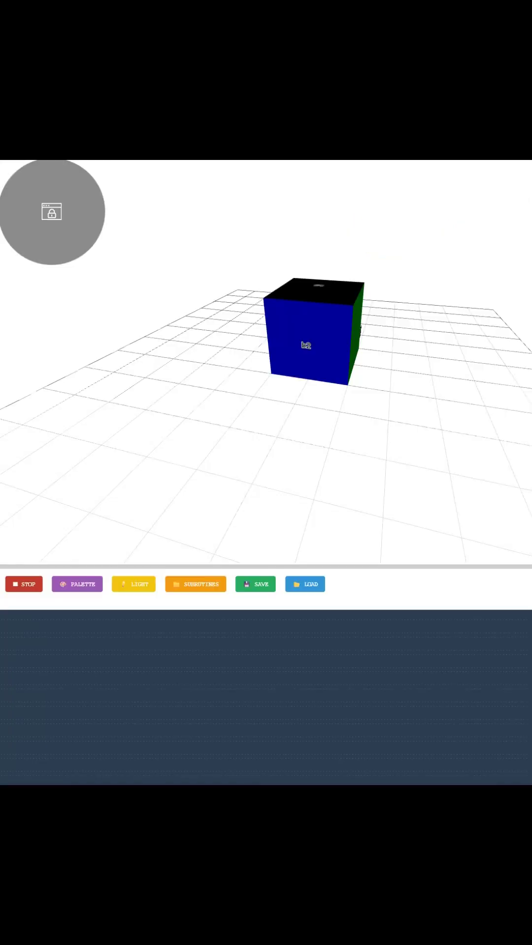